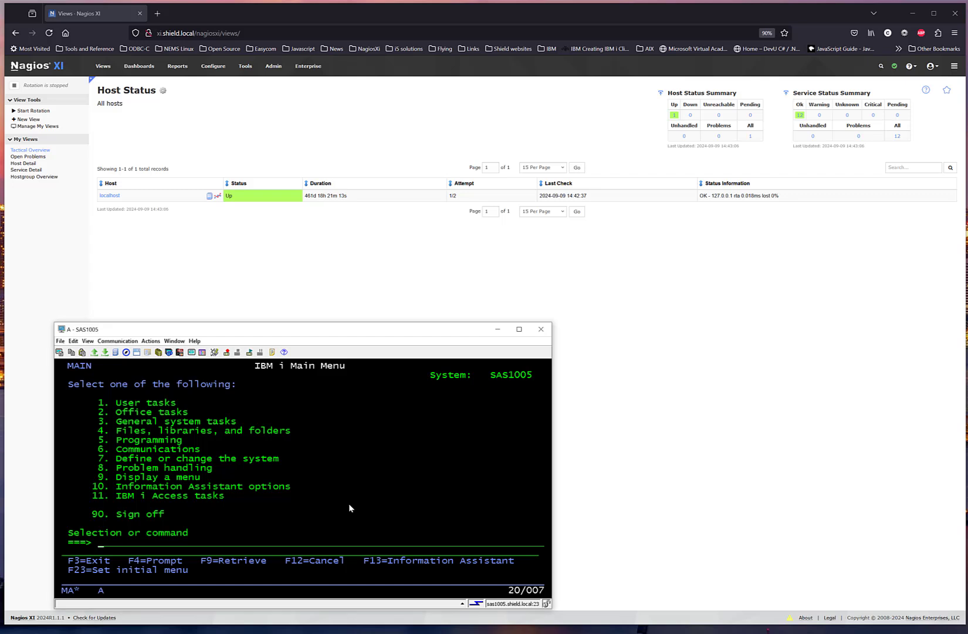
# Step: List the objects beginning with NG4I in library QGPL using WRKOBJPDM, and return to the IBM i main menu
pyautogui.write('wrkobjpdm qgpl ng4i')
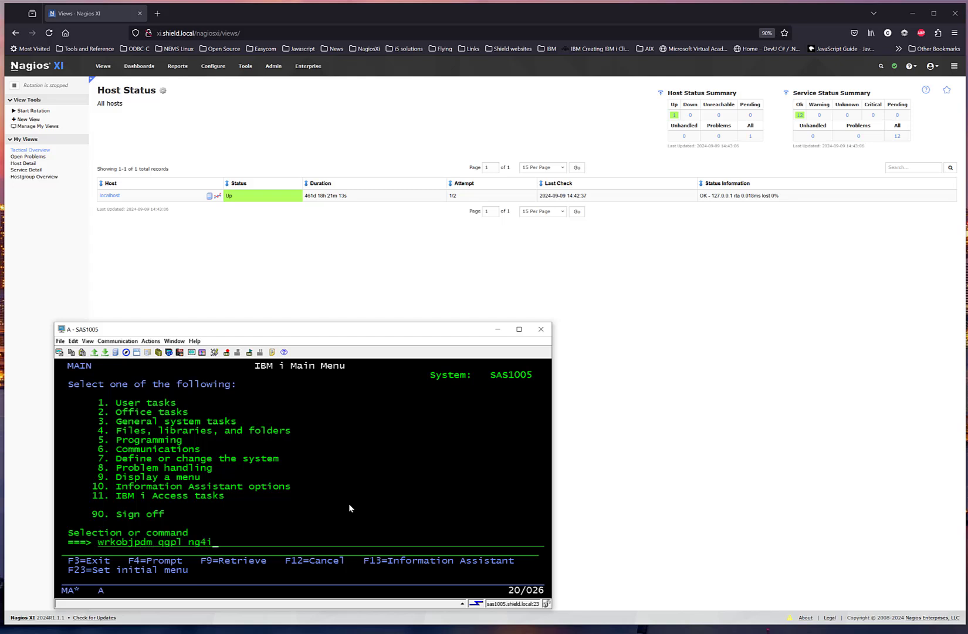
pyautogui.press('Return')
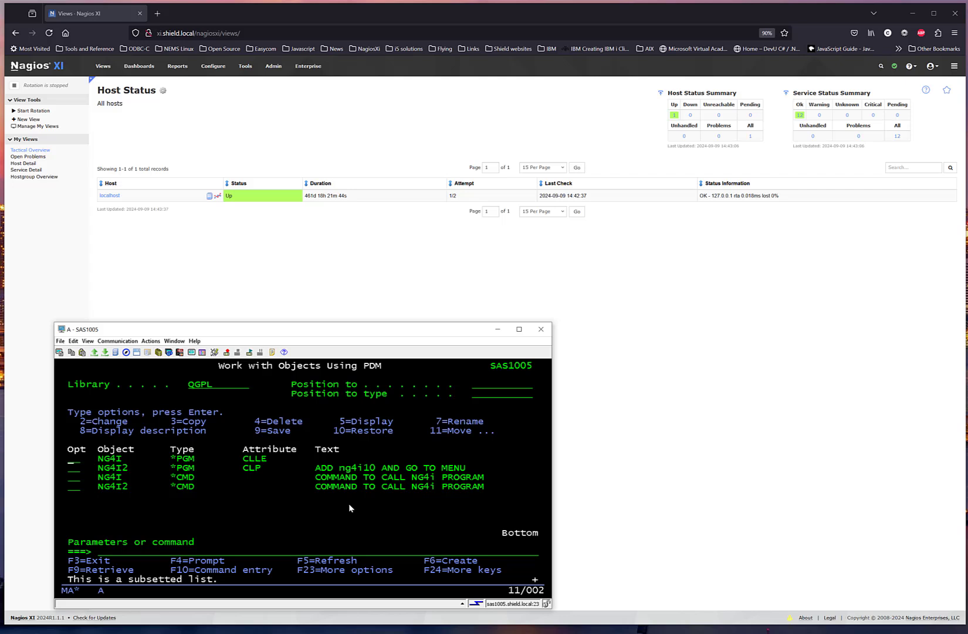
pyautogui.press('F3')
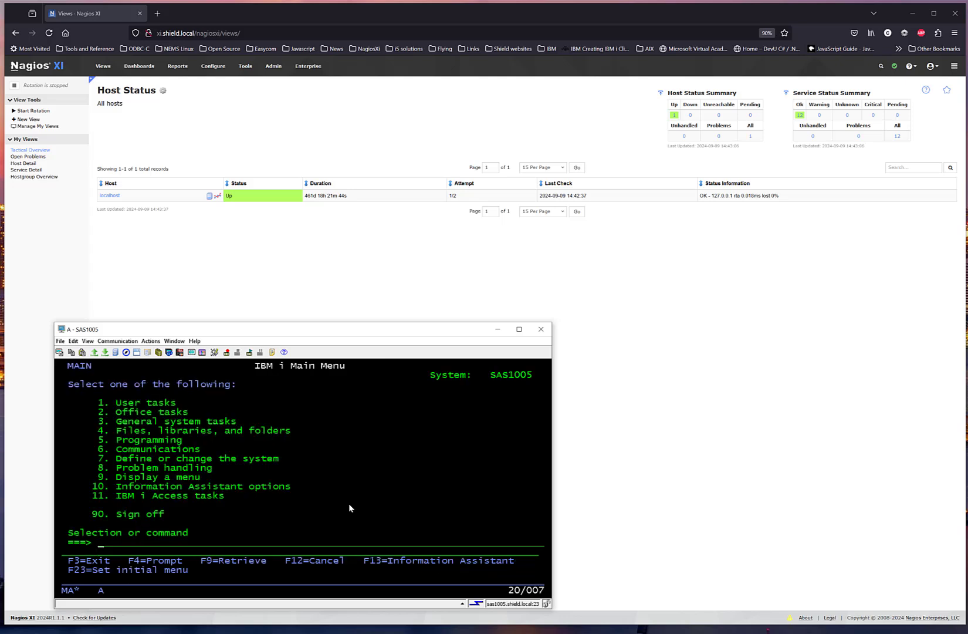
# Step: Switch to Nagios XI, start the AAG for IBM i configuration wizard, and submit sas1005.shield.local as the server address
pyautogui.click(384, 279)
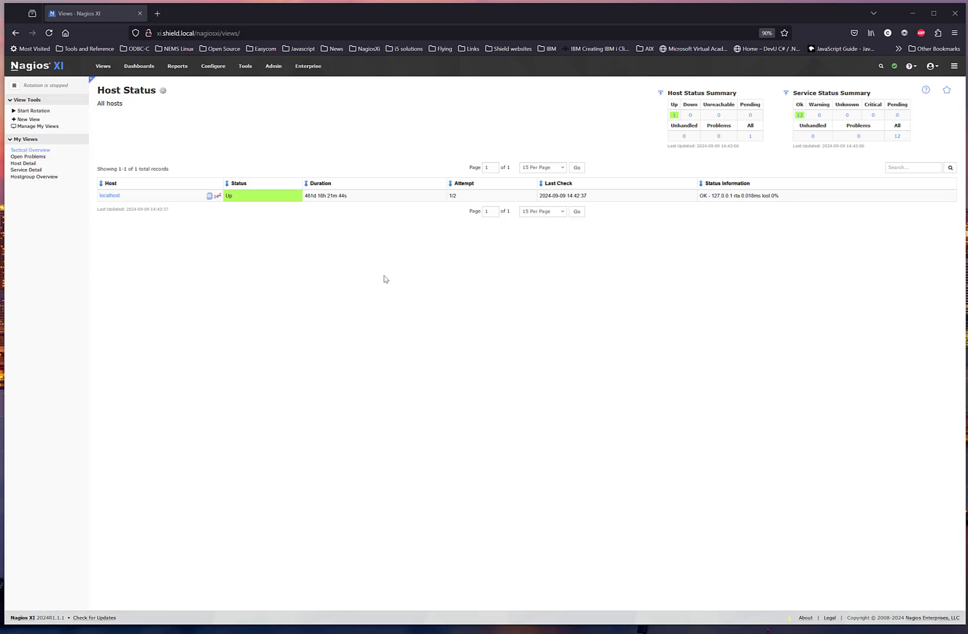
pyautogui.click(224, 84)
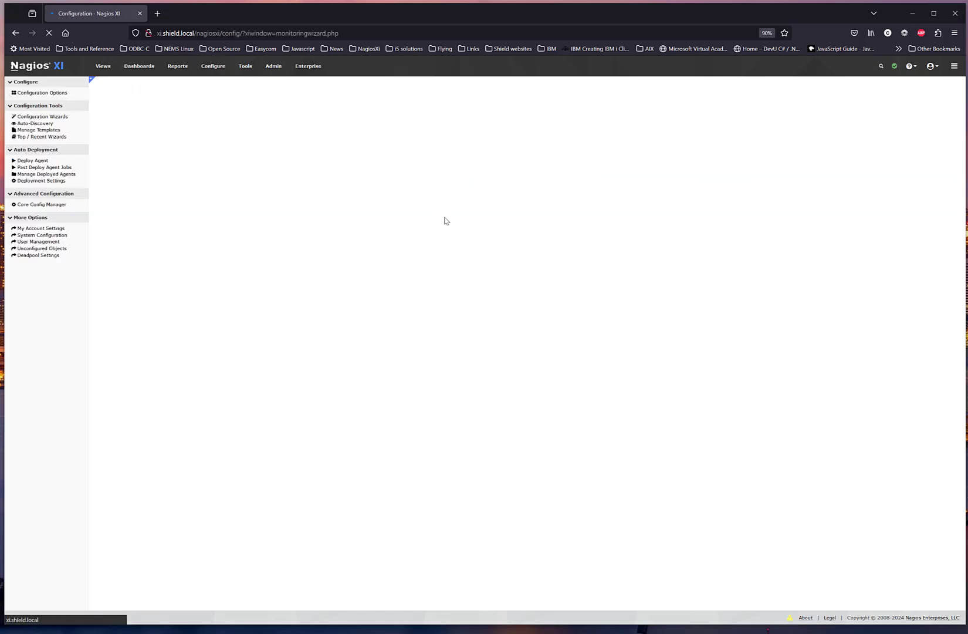
pyautogui.click(391, 172)
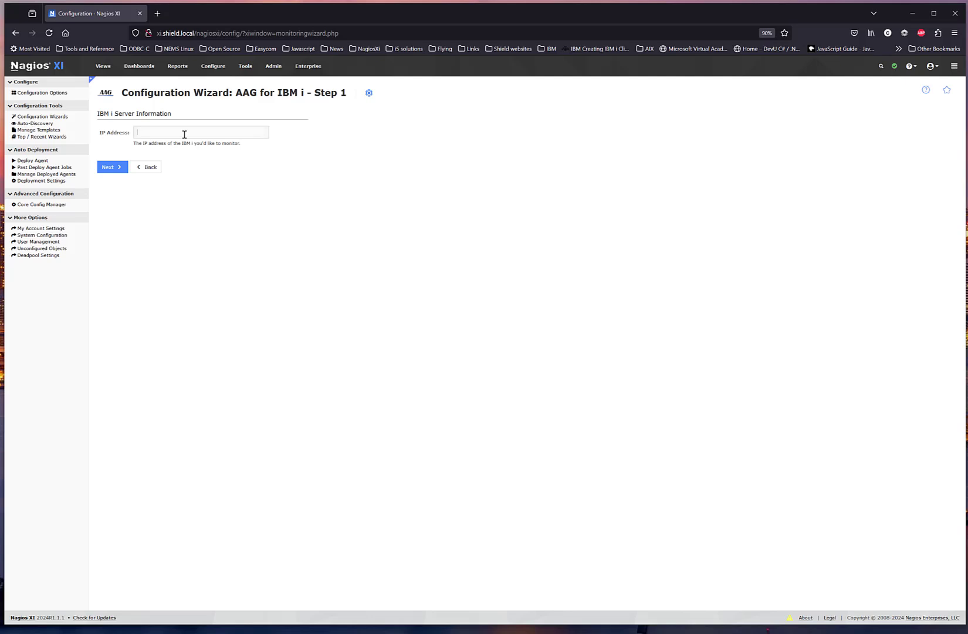
pyautogui.write('sas1005.shield.local')
pyautogui.click(113, 166)
# Step: Enter the IBM i user profile and its password, and set Push NG4i SAVF to Yes
pyautogui.click(184, 149)
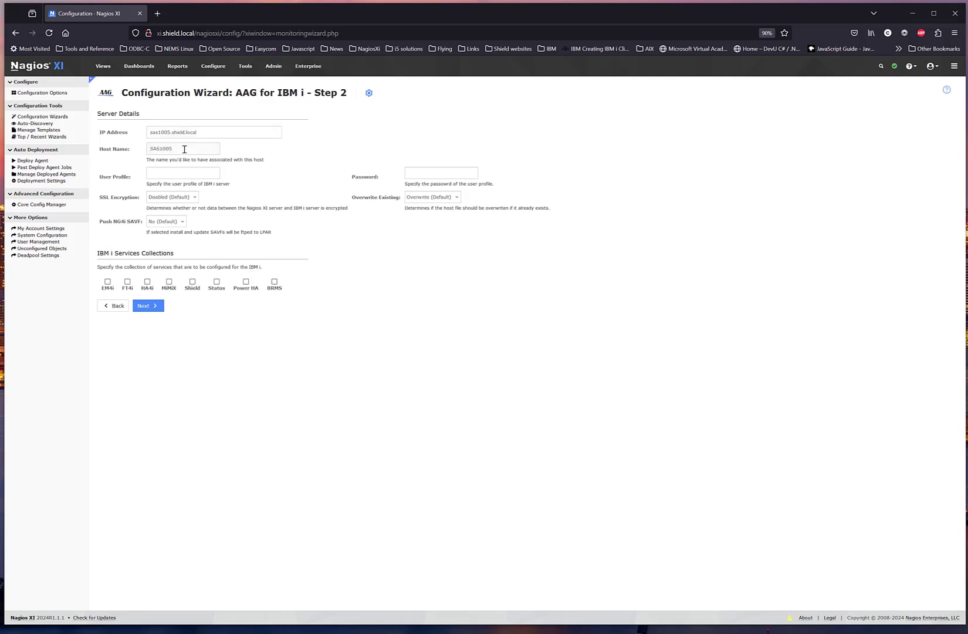
pyautogui.write('chri')
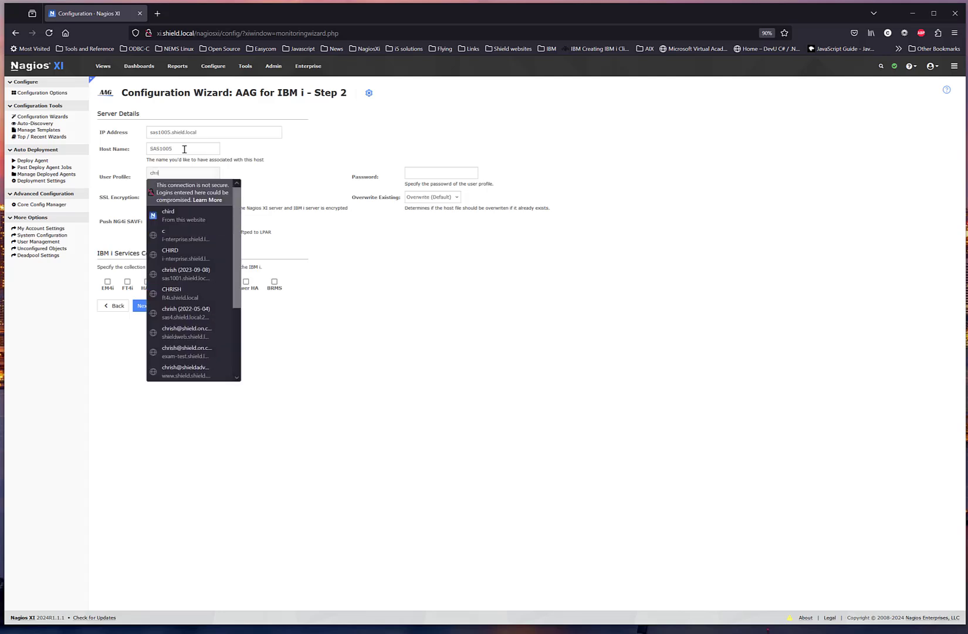
pyautogui.write('sh')
pyautogui.write('••')
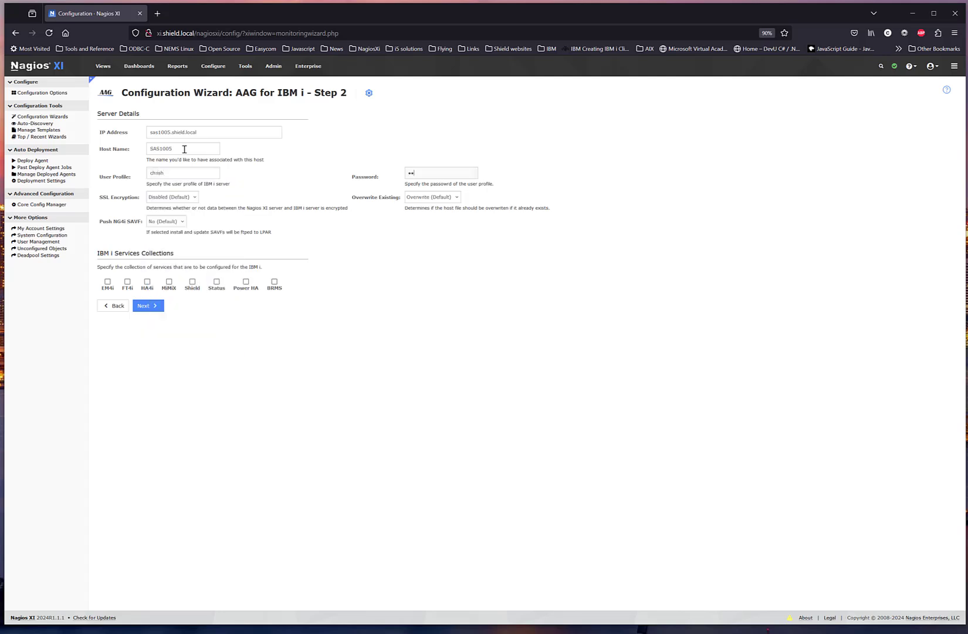
pyautogui.write('•••••••')
pyautogui.click(177, 224)
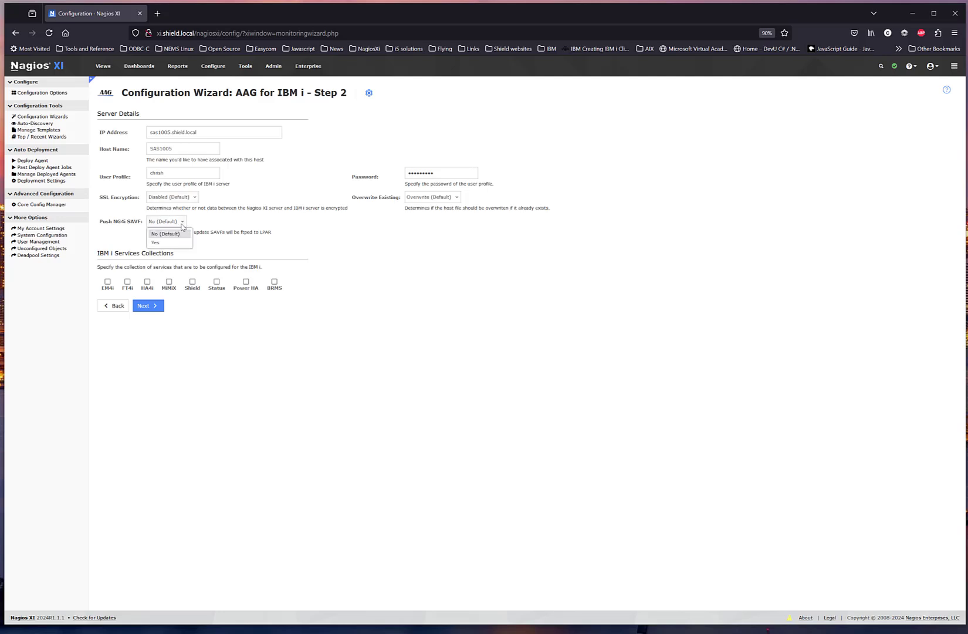
pyautogui.click(179, 243)
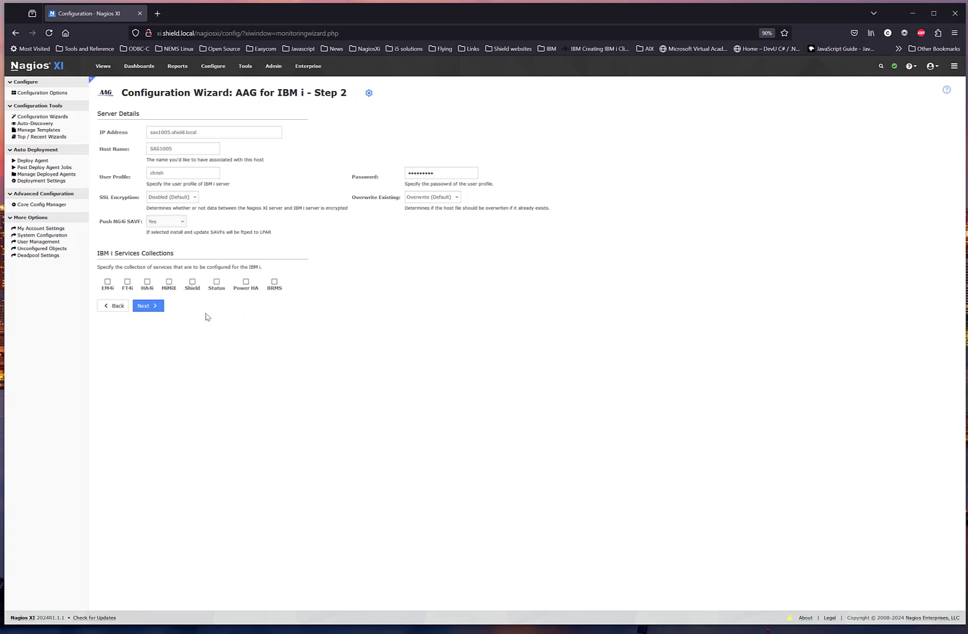
# Step: Select the Shield services collection and finish the wizard with its default checks and monitoring settings
pyautogui.click(192, 281)
pyautogui.click(153, 305)
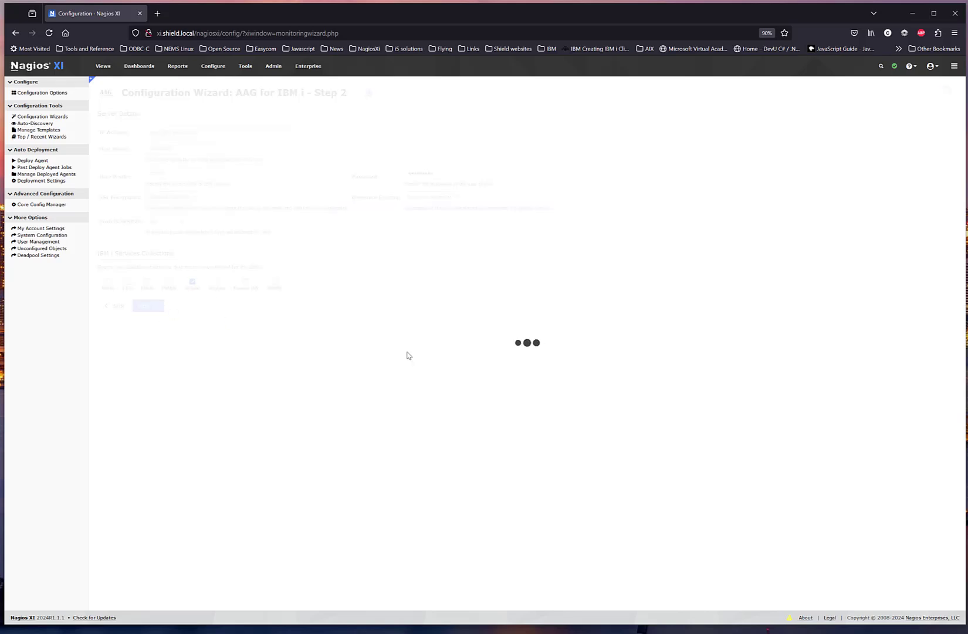
pyautogui.scroll(-15, 604, 359)
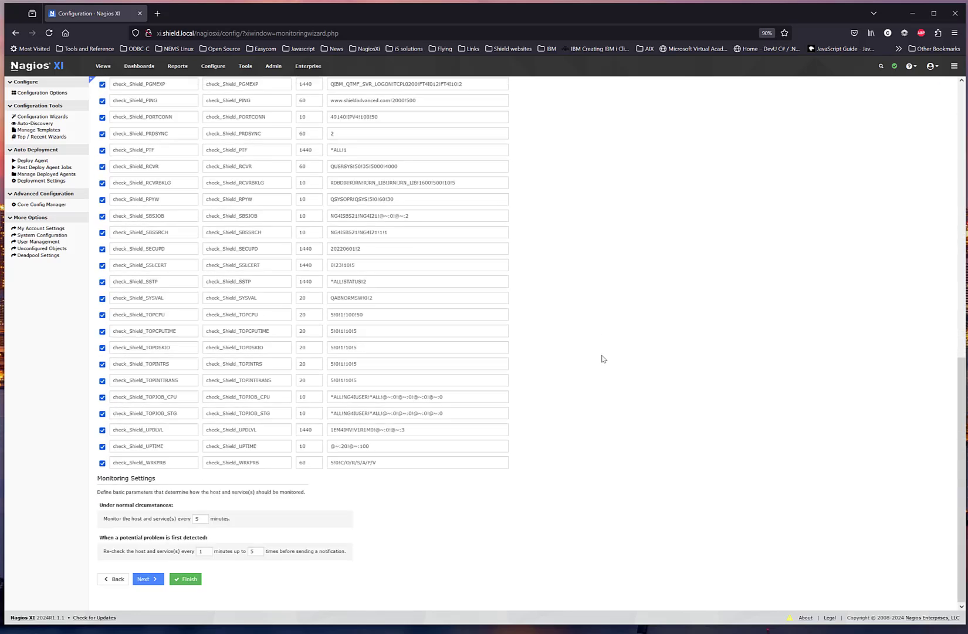
pyautogui.click(187, 578)
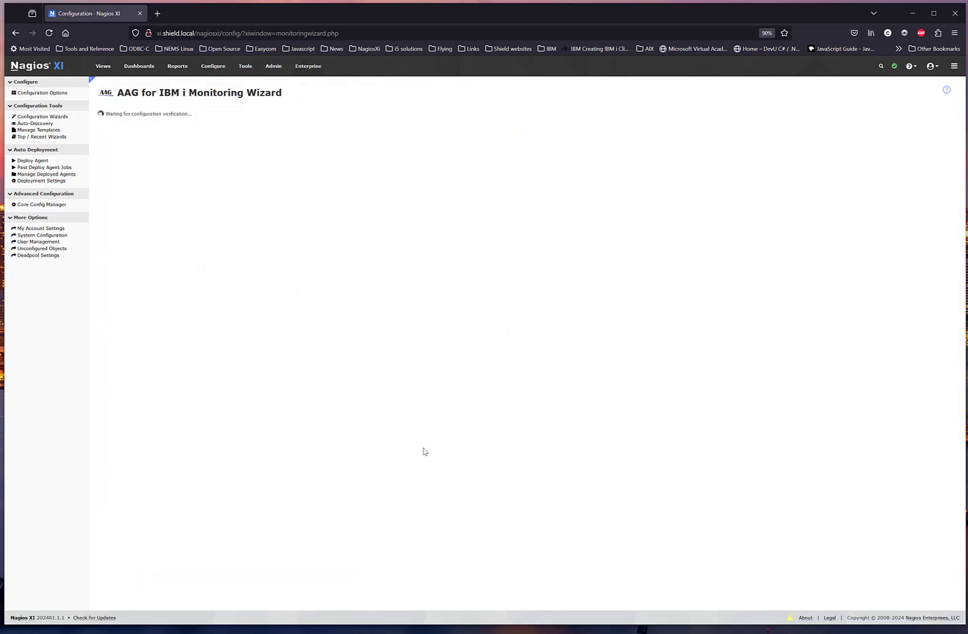
# Step: Switch to the SAS1005 terminal session and list the ng4i* objects in library QGPL with WRKOBJPDM, then leave the list
pyautogui.press('alt')
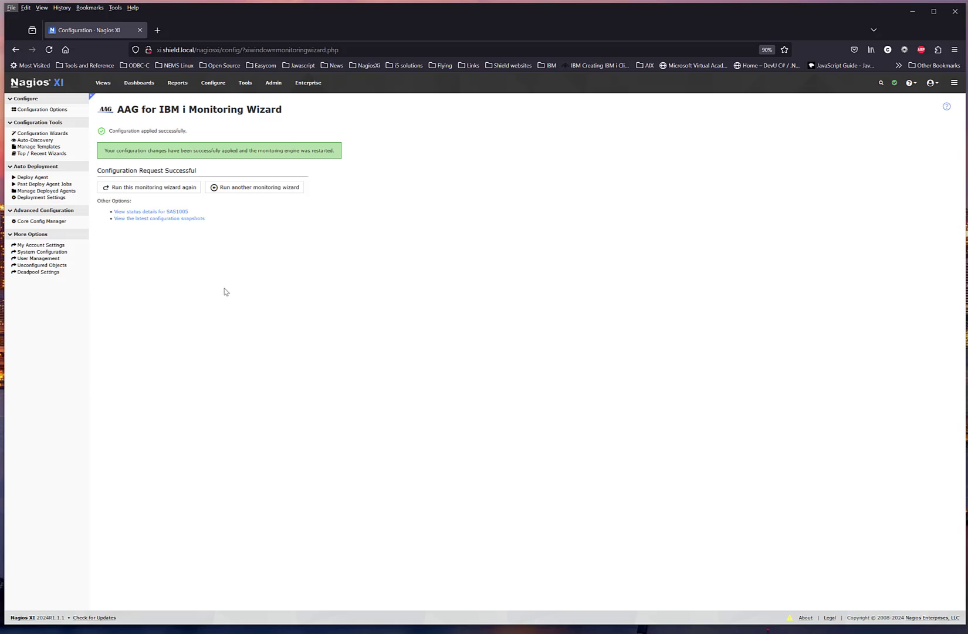
pyautogui.hotkey('alt', 'Tab')
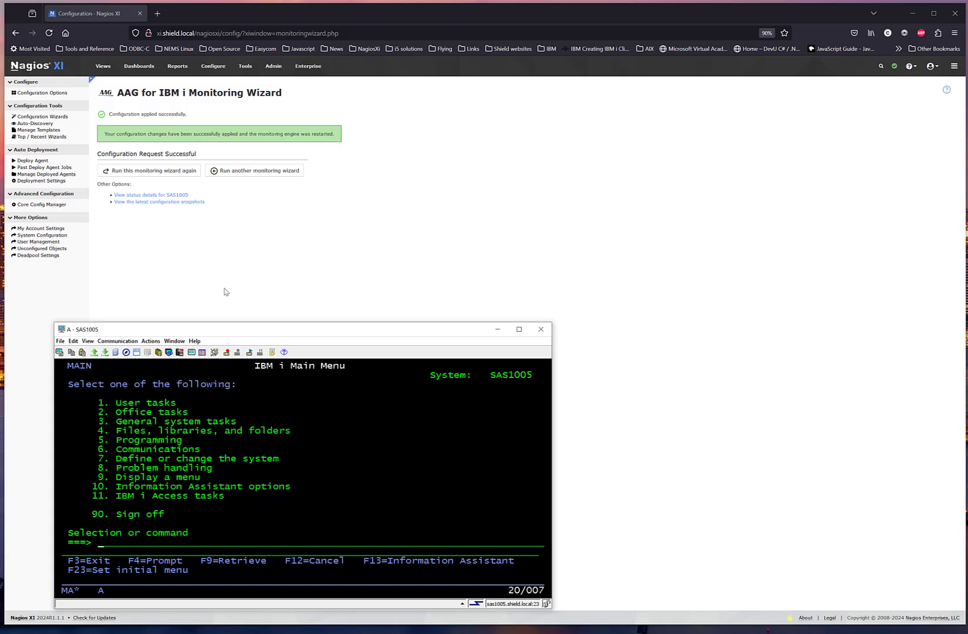
pyautogui.write('wrkobjpdm qgpl ng4i')
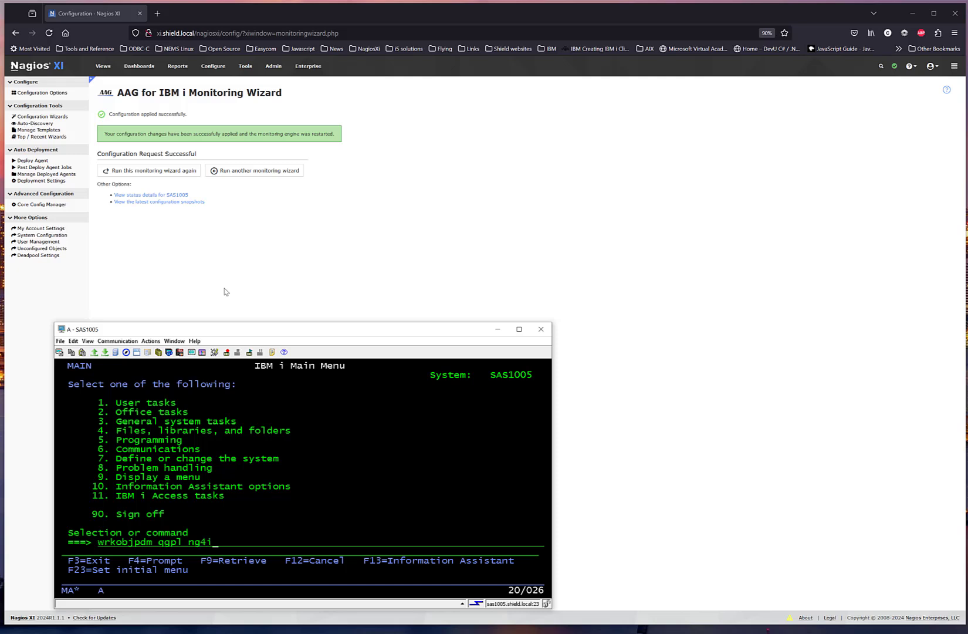
pyautogui.write('*')
pyautogui.press('Return')
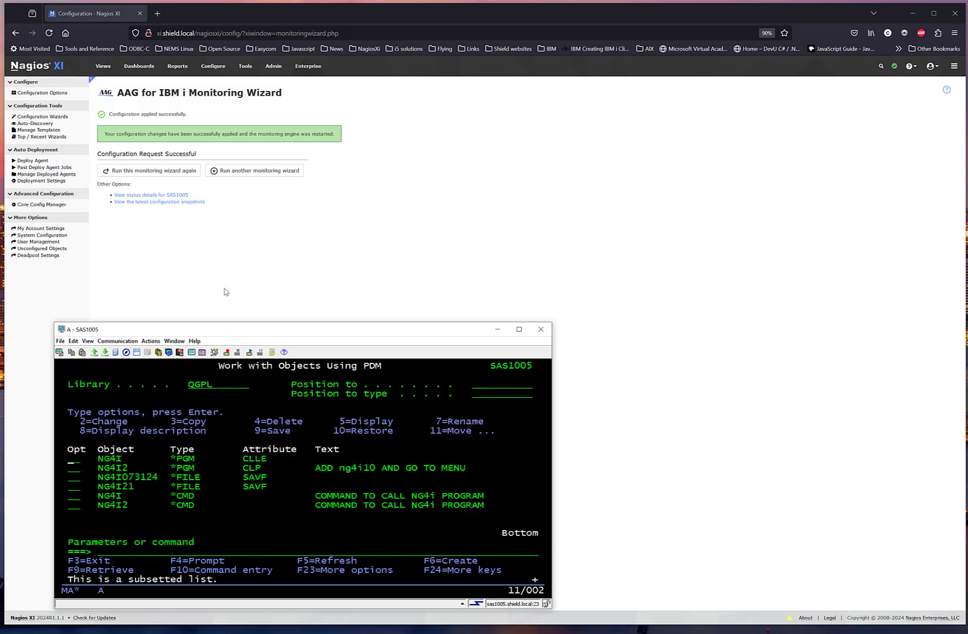
pyautogui.press('Down')
pyautogui.press('Down')
pyautogui.press('F3')
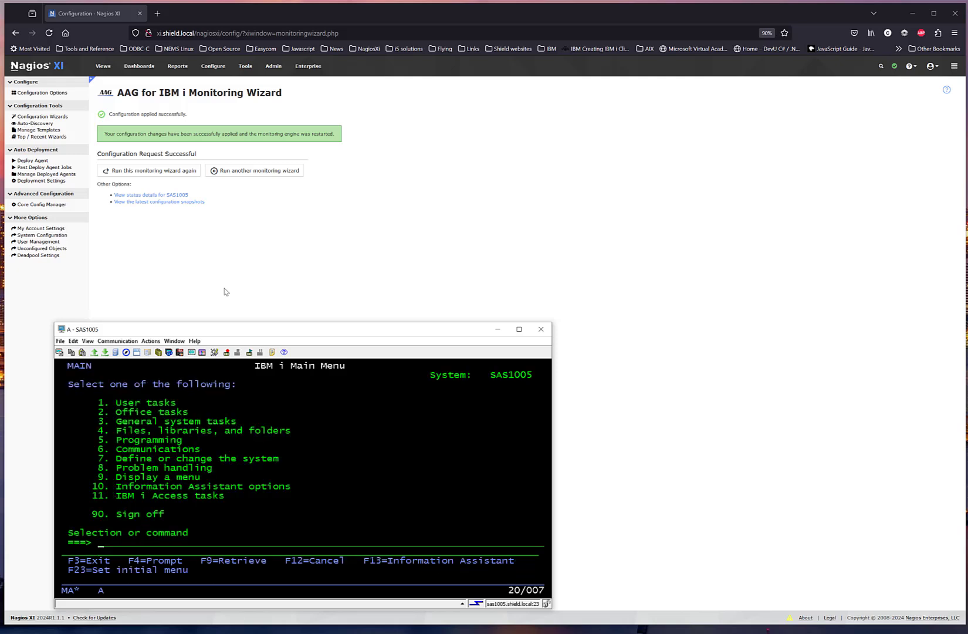
# Step: Restore licensed program 1NG4ISV with RSTLICPGM, using device *SAVF and save file ng4i21 in library qgpl
pyautogui.write('rstlic')
pyautogui.write('pgm.')
pyautogui.write('1ng4')
pyautogui.write('isv')
pyautogui.press('Return')
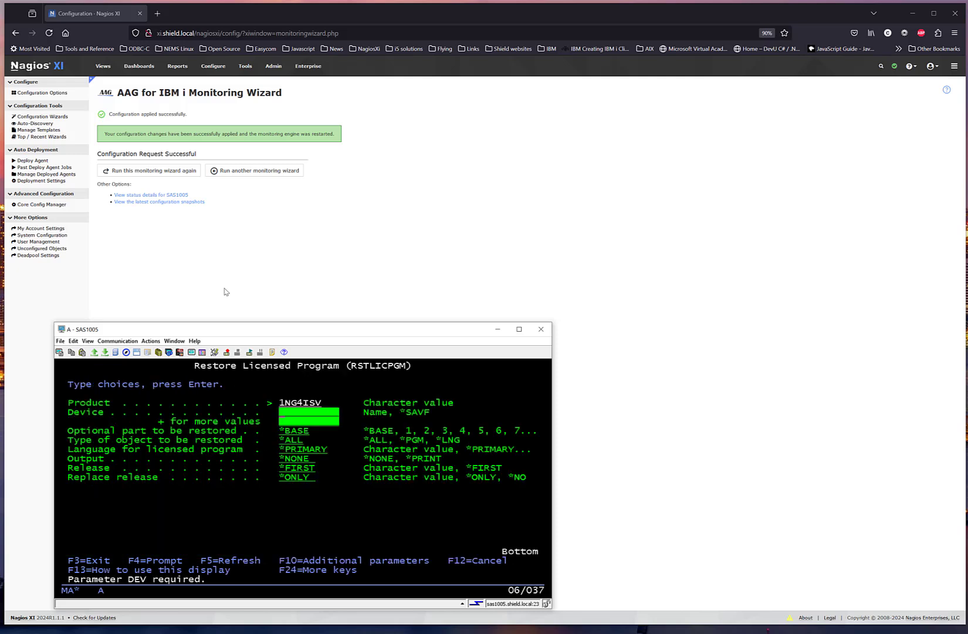
pyautogui.write('*savf')
pyautogui.press('Return')
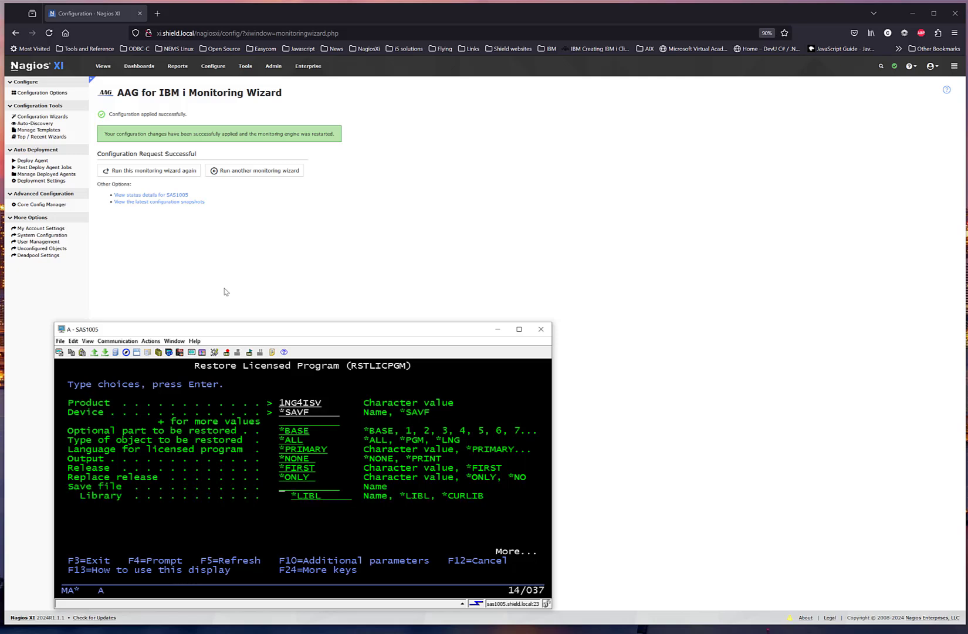
pyautogui.write('ng4i21')
pyautogui.press('Tab')
pyautogui.write('qgpl')
pyautogui.press('Return')
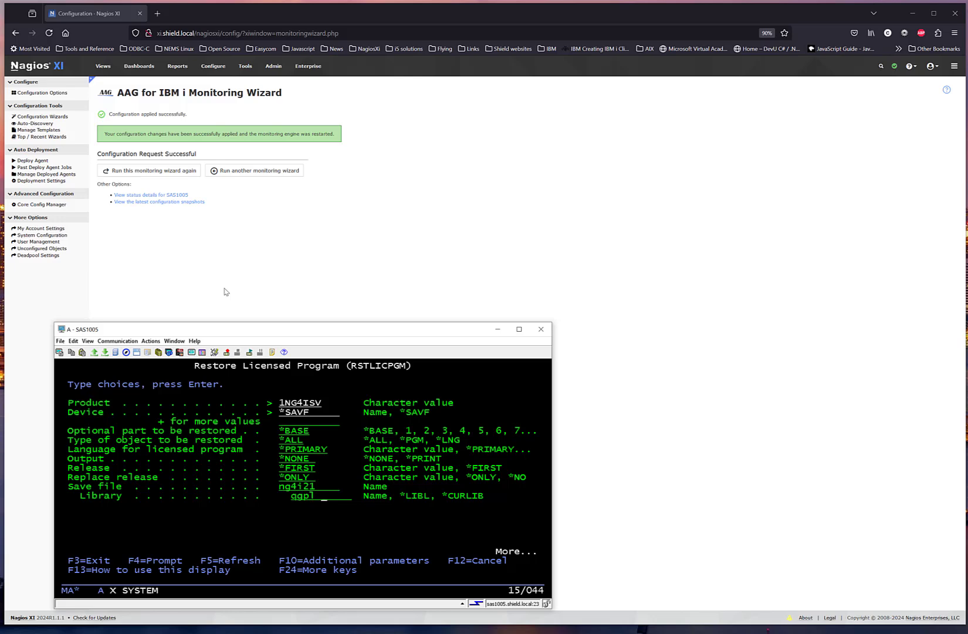
pyautogui.press('F8')
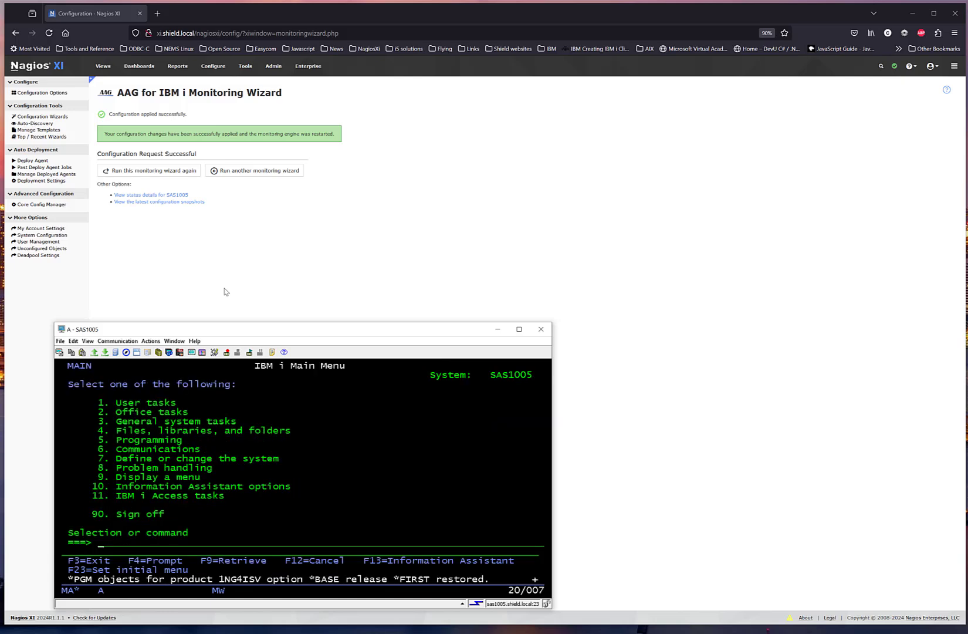
# Step: Try to run LODRUN with device *SAVF and save file ng4i073124 in library ggpl
pyautogui.write('wr')
pyautogui.press('BackSpace')
pyautogui.press('BackSpace')
pyautogui.write('lodrun')
pyautogui.press('F4')
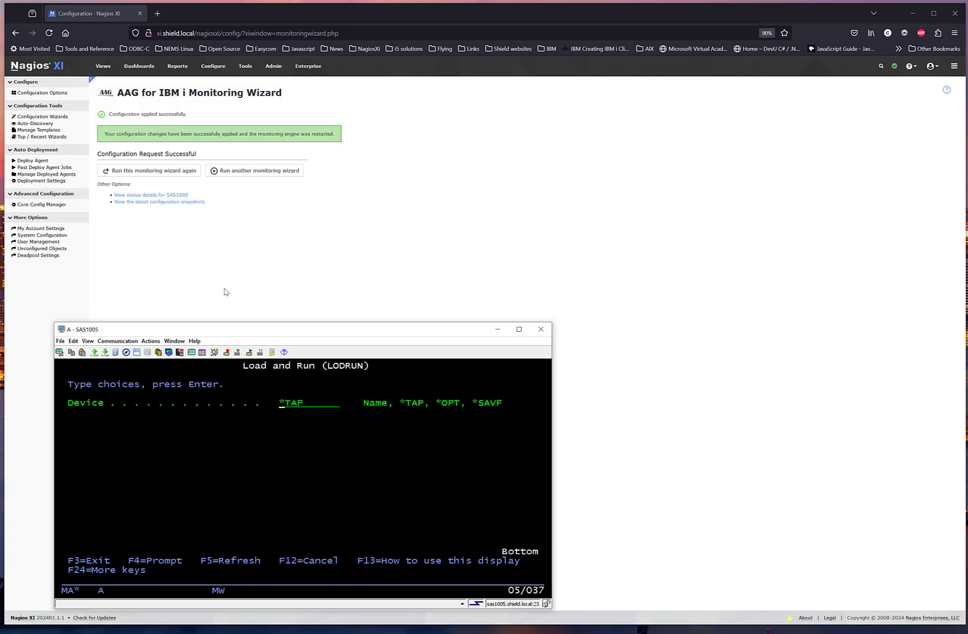
pyautogui.write('*savf')
pyautogui.press('Return')
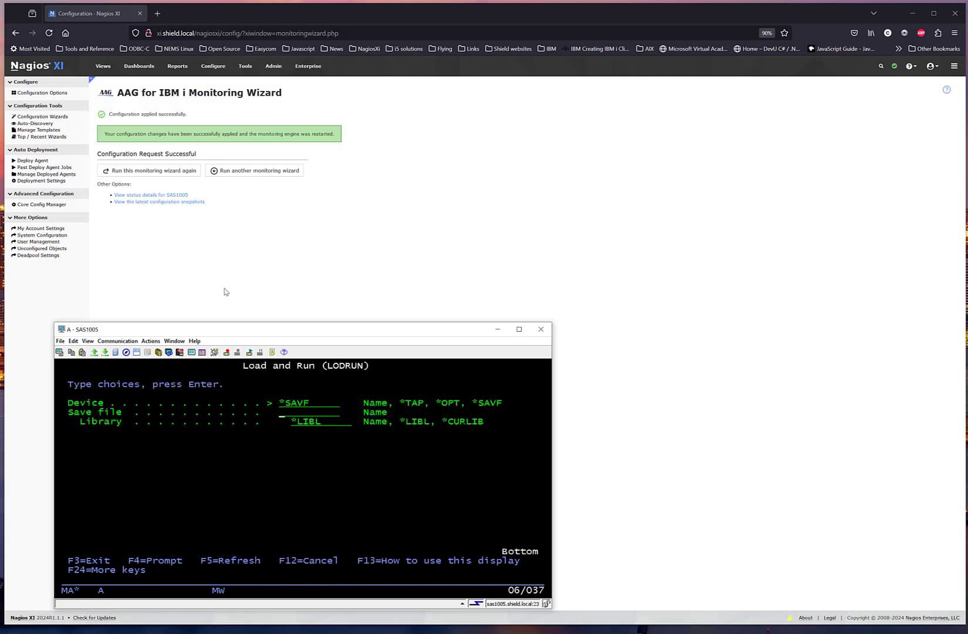
pyautogui.write('ng4i0')
pyautogui.write('73124')
pyautogui.write('gpl')
pyautogui.press('Left')
pyautogui.press('Left')
pyautogui.write('gpl')
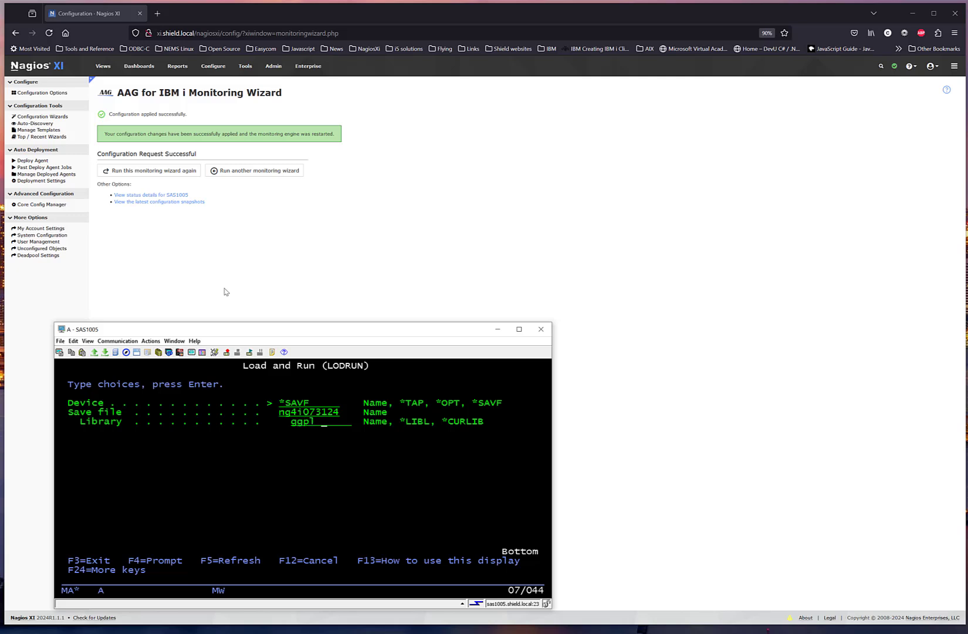
pyautogui.press('Return')
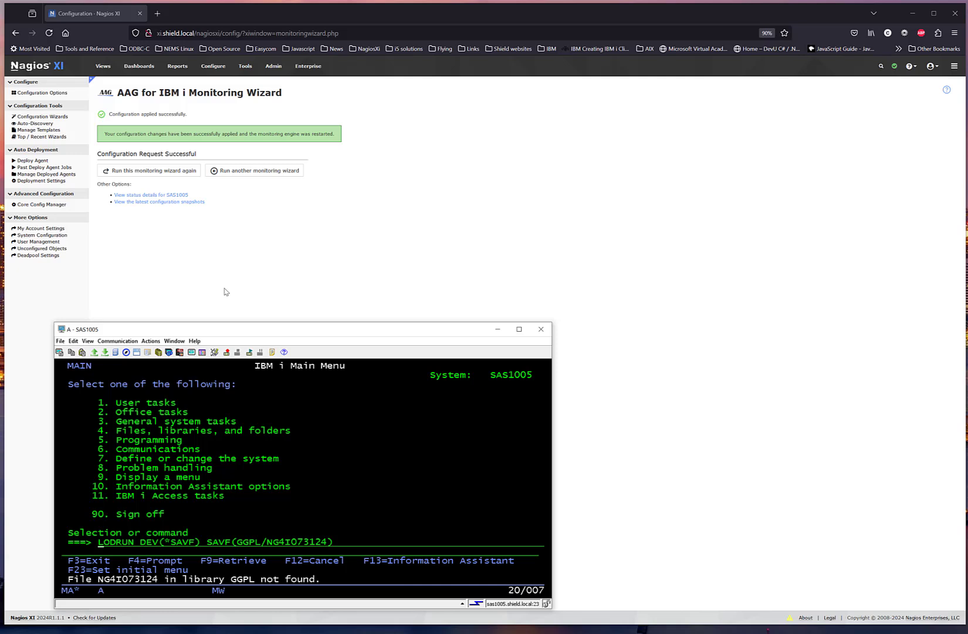
# Step: Reopen the LODRUN parameters, correct the save file's library to QGPL, and rerun the command
pyautogui.press('F4')
pyautogui.press('Tab')
pyautogui.press('Tab')
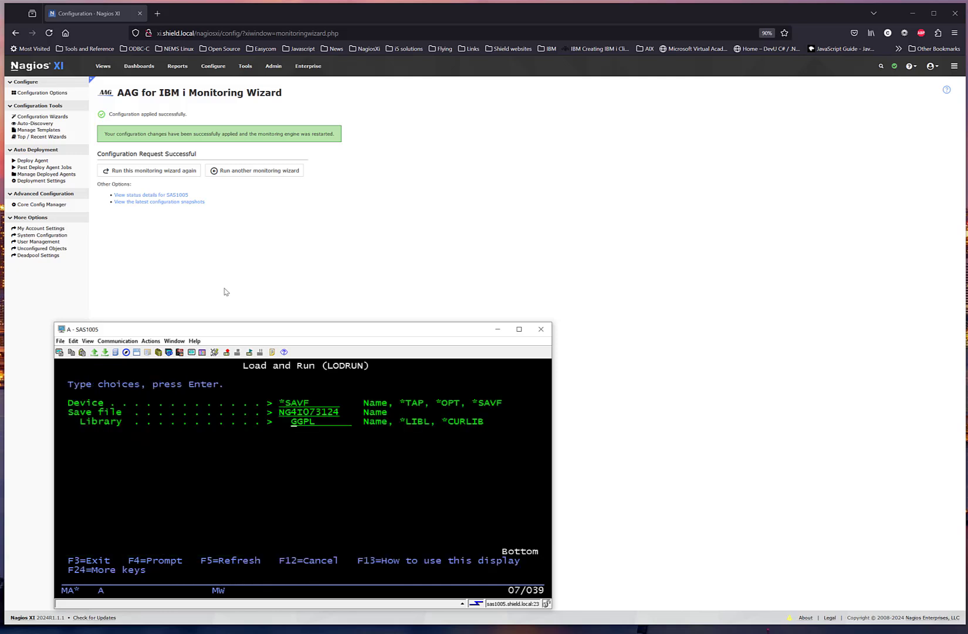
pyautogui.write('q')
pyautogui.press('Return')
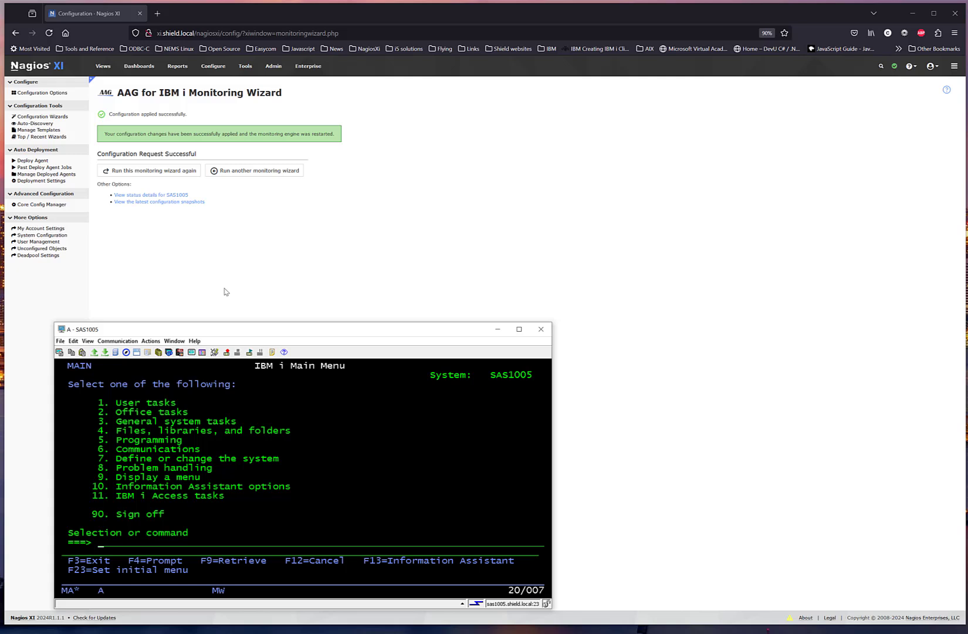
# Step: Go to the NG4i application and display its update and maintenance status
pyautogui.write('go ng4i')
pyautogui.press('Return')
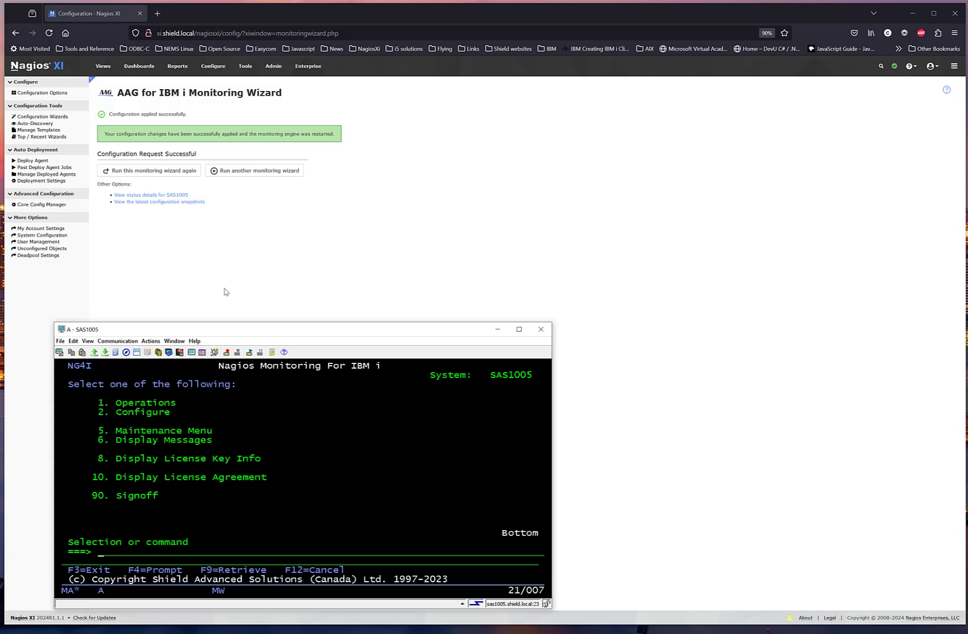
pyautogui.write('5')
pyautogui.press('Return')
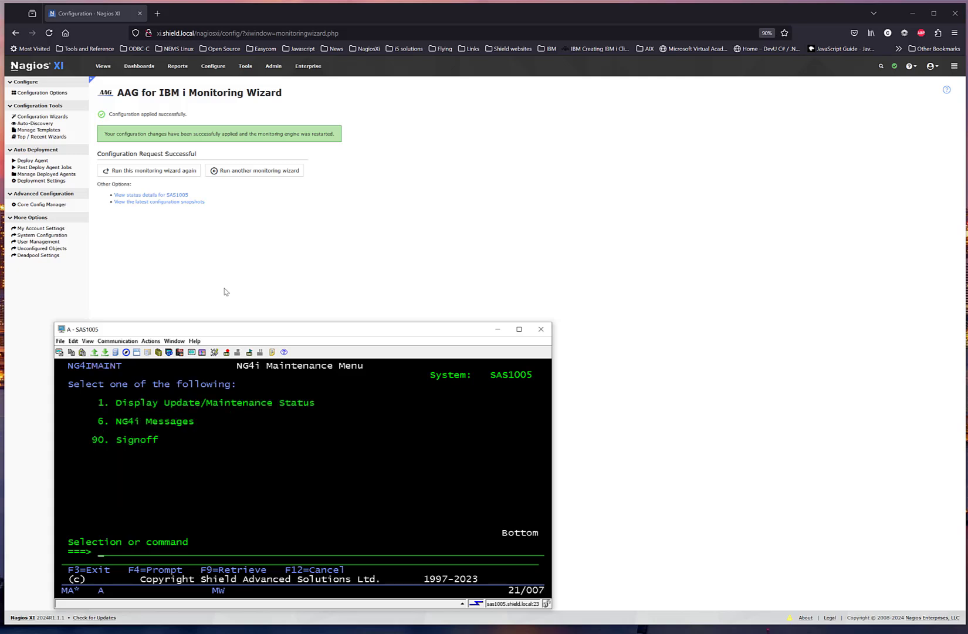
pyautogui.write('1')
pyautogui.press('Return')
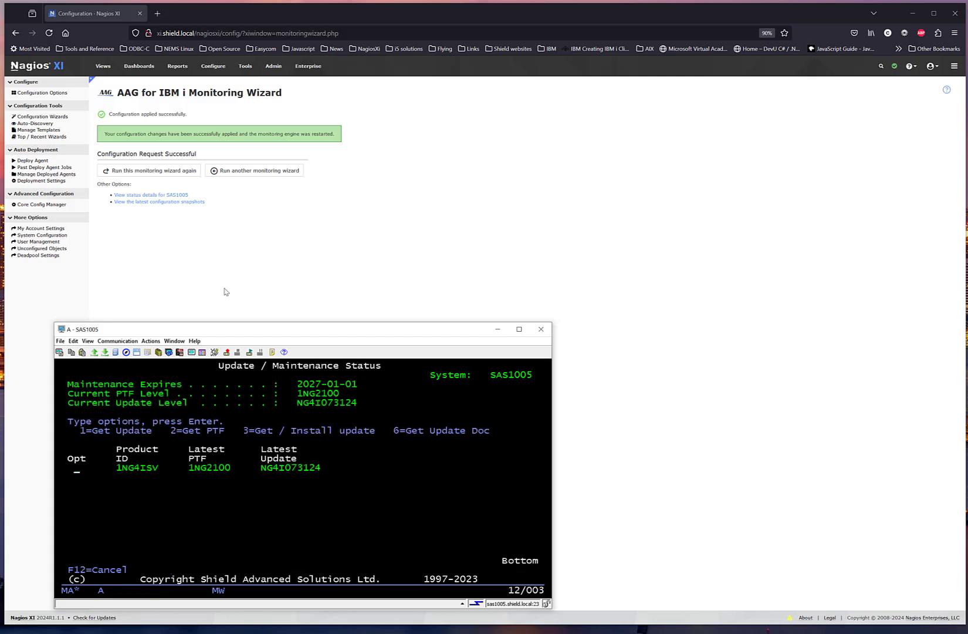
# Step: Check the active NG4i jobs under NG4i operations and switch back to the Nagios XI browser window
pyautogui.press('F12')
pyautogui.press('F12')
pyautogui.write('1')
pyautogui.press('Return')
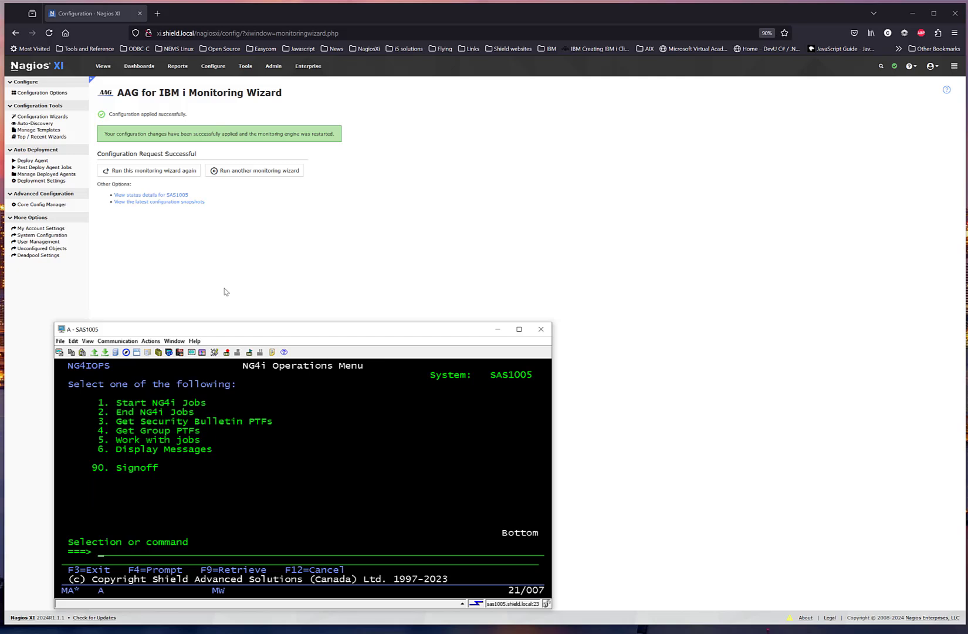
pyautogui.write('5')
pyautogui.press('Return')
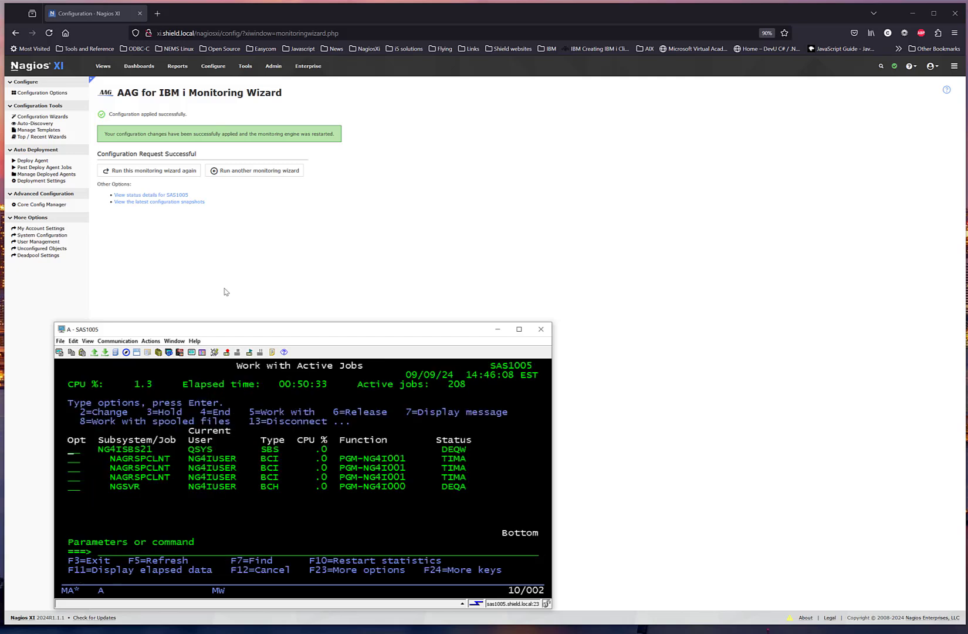
pyautogui.click(222, 226)
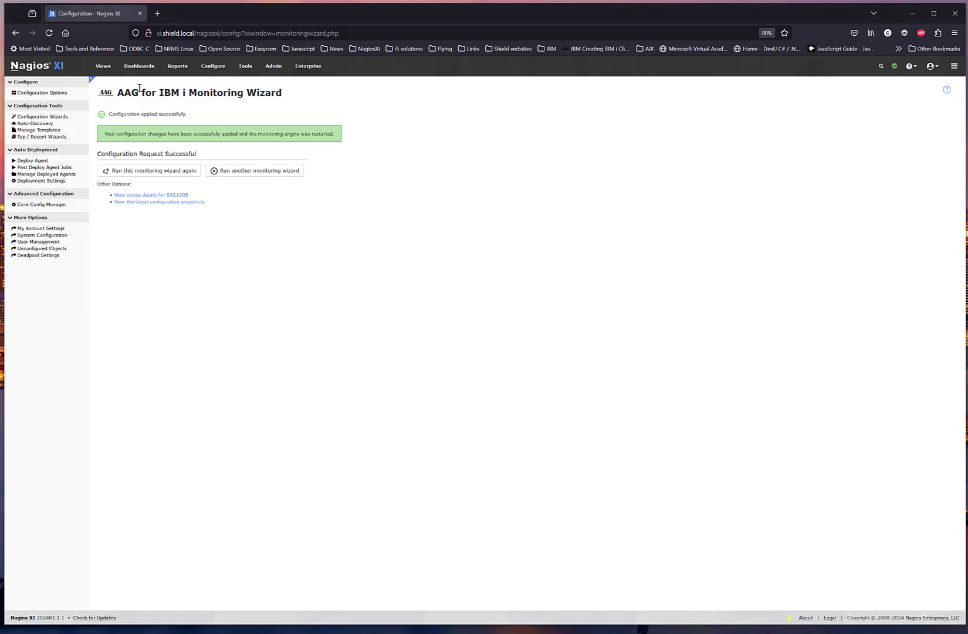
# Step: Open host SAS1005's service list from the active hosts and force an immediate check of the check_NG4i_KEYEXP service
pyautogui.click(102, 67)
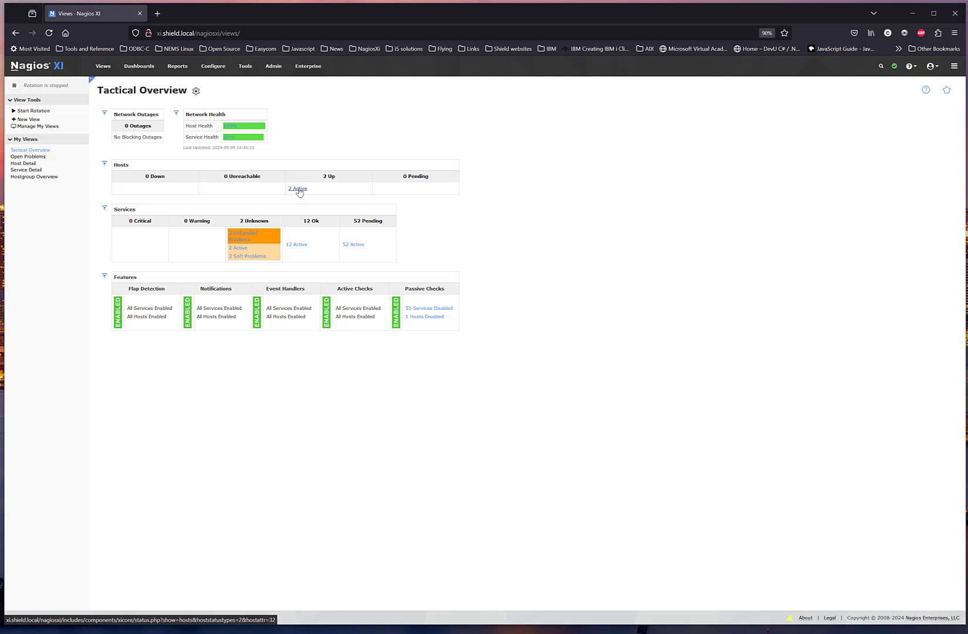
pyautogui.click(298, 188)
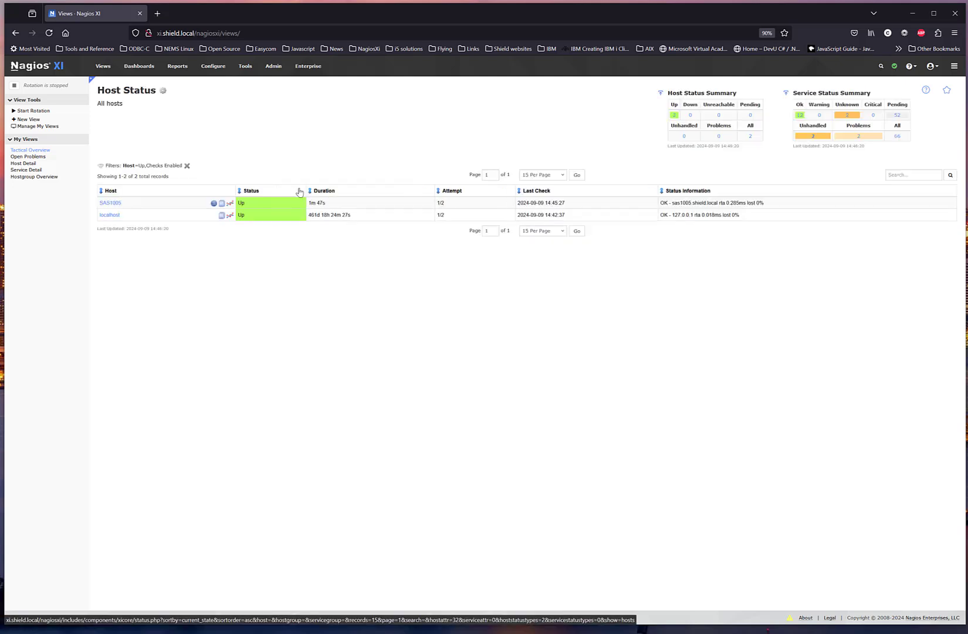
pyautogui.click(117, 203)
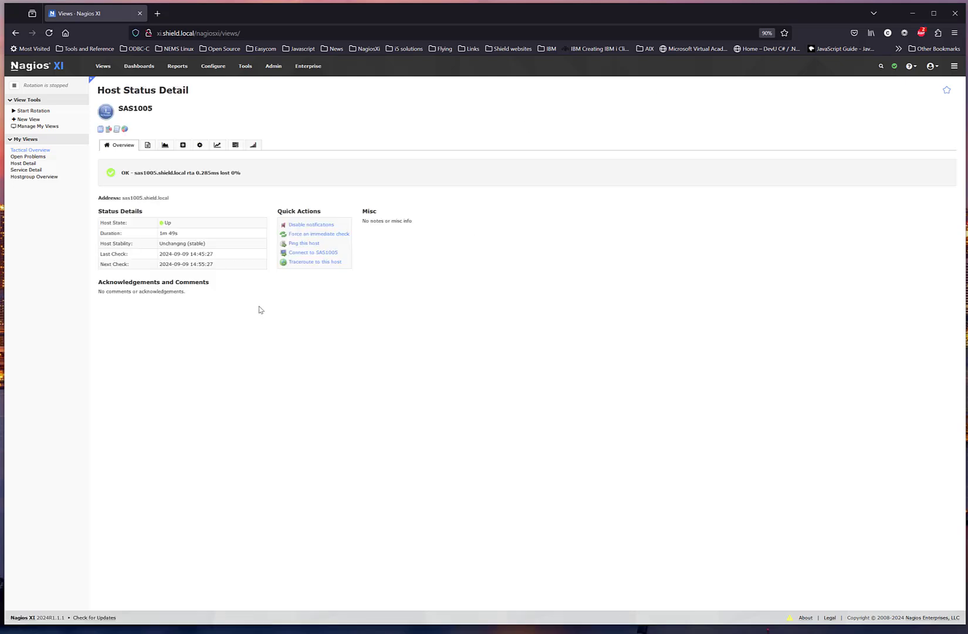
pyautogui.click(147, 145)
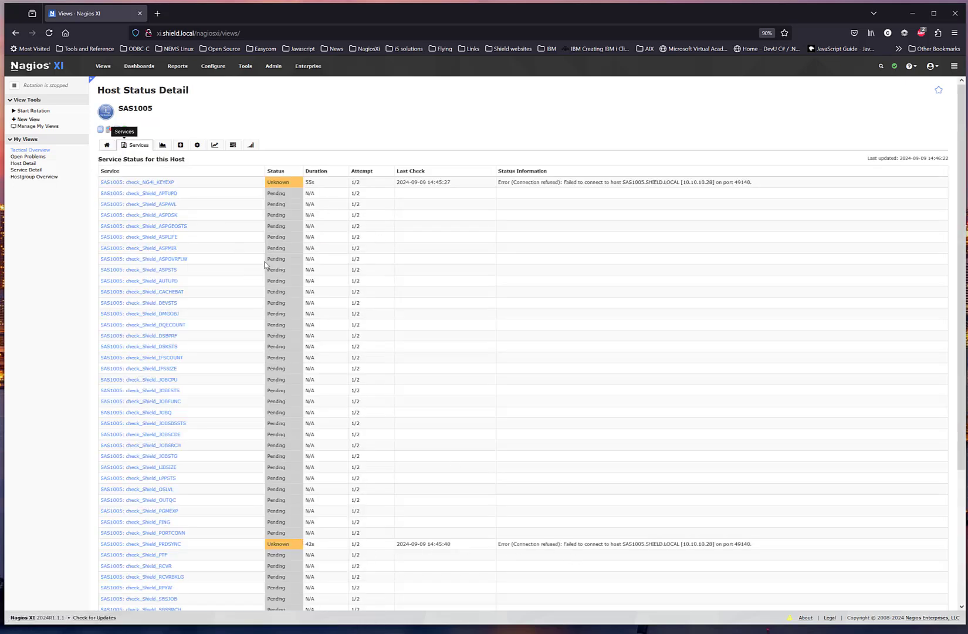
pyautogui.click(163, 182)
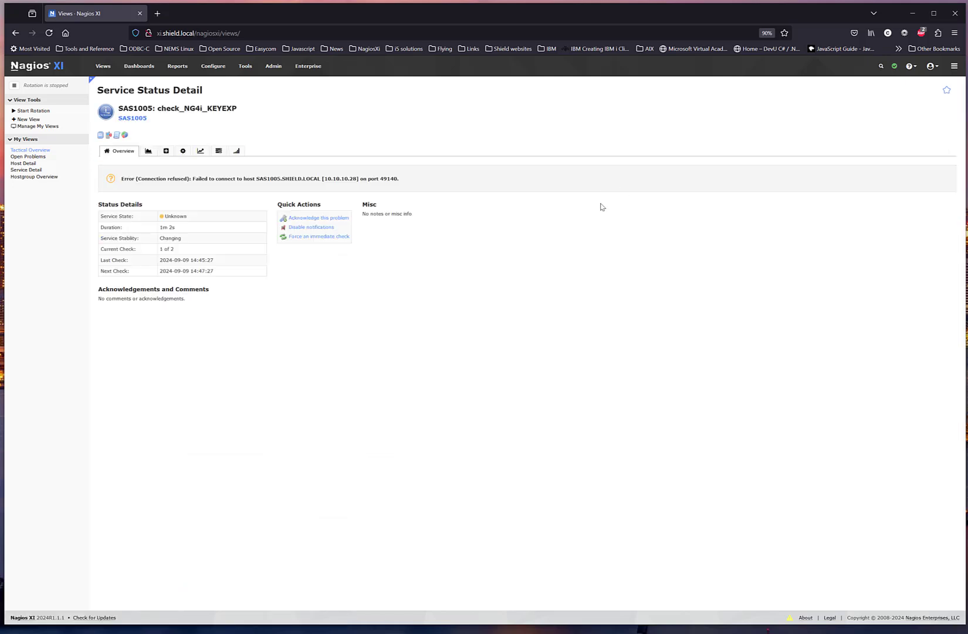
pyautogui.click(332, 237)
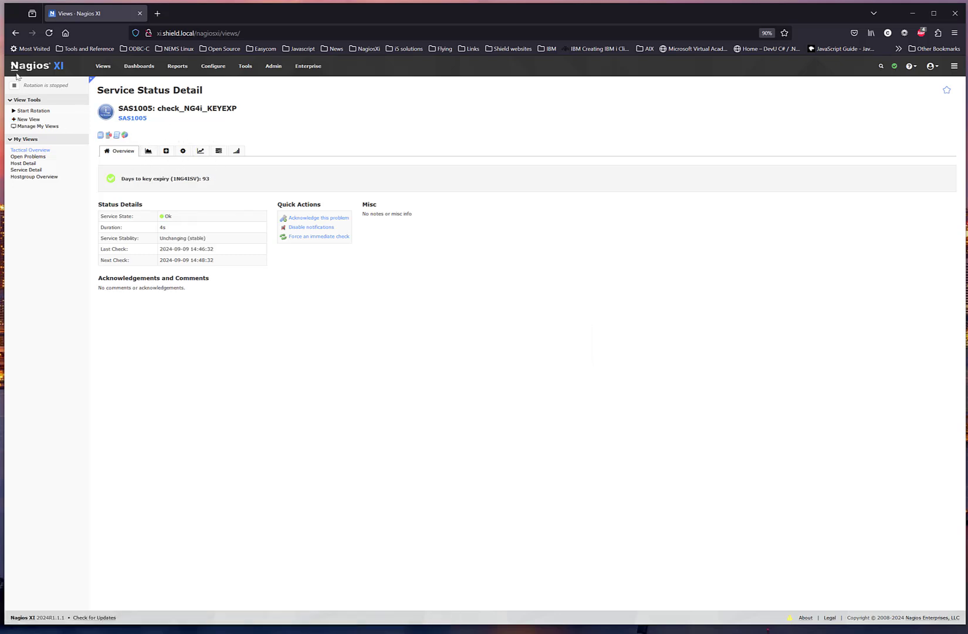
# Step: Return to host SAS1005's service list and review the status of all its checks
pyautogui.click(15, 33)
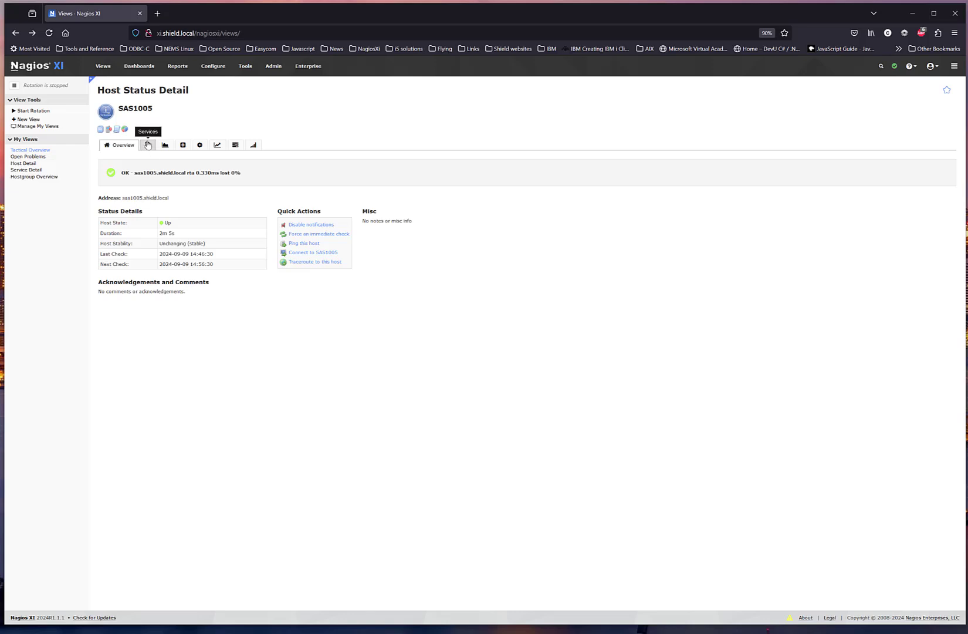
pyautogui.click(148, 149)
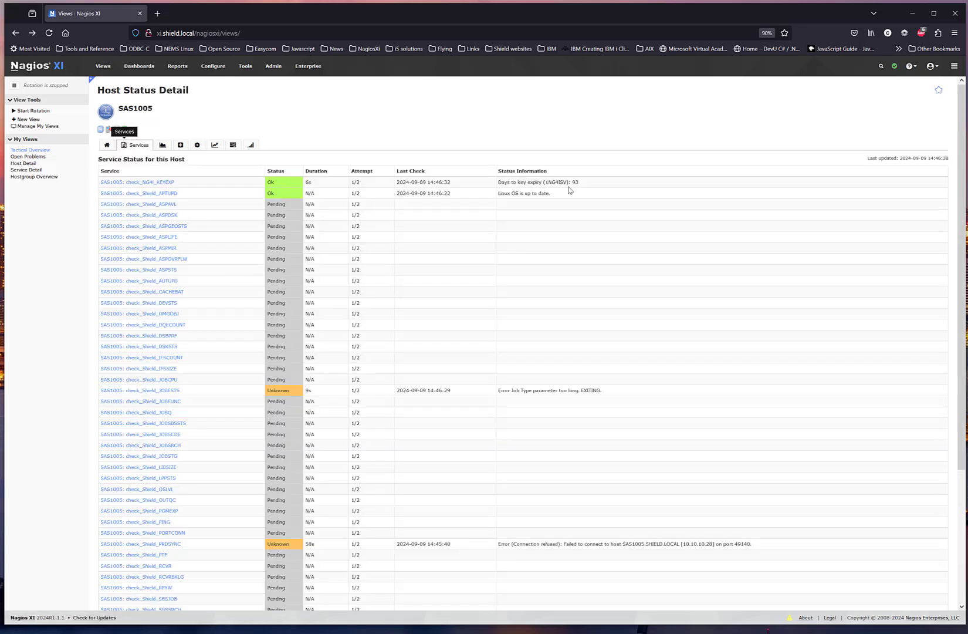
pyautogui.scroll(-3, 302, 513)
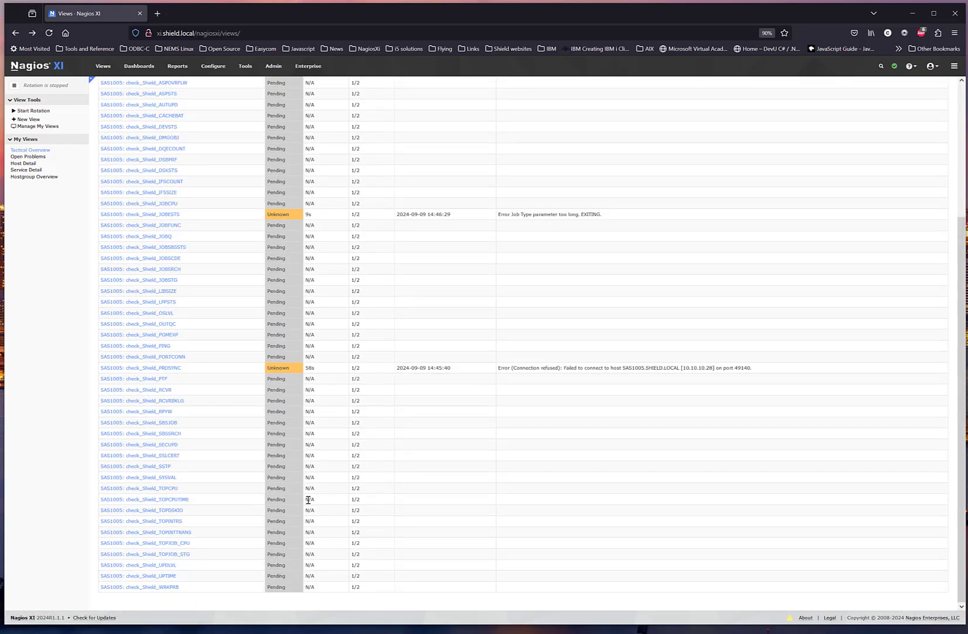
pyautogui.scroll(3, 308, 469)
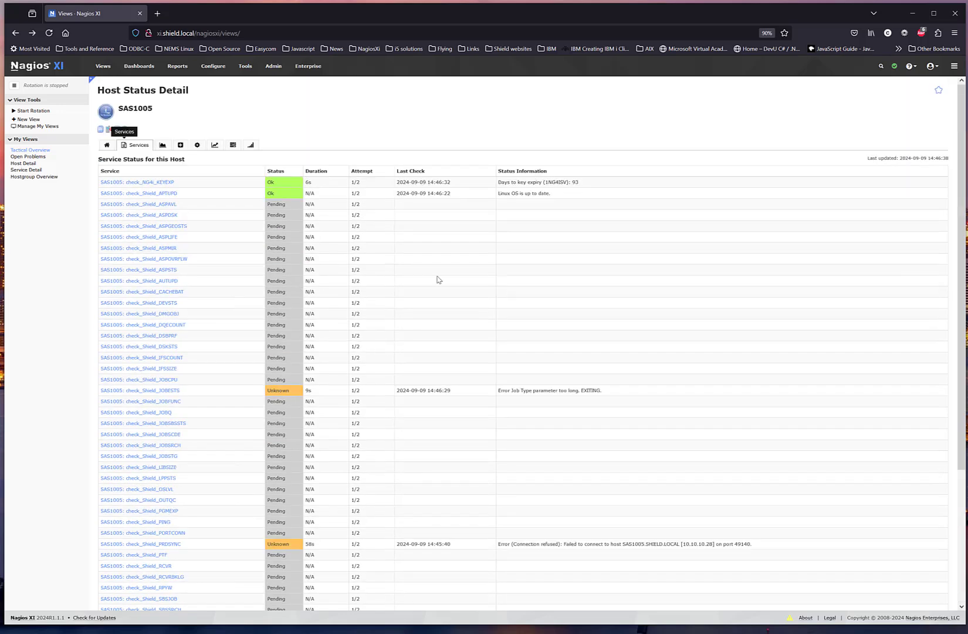